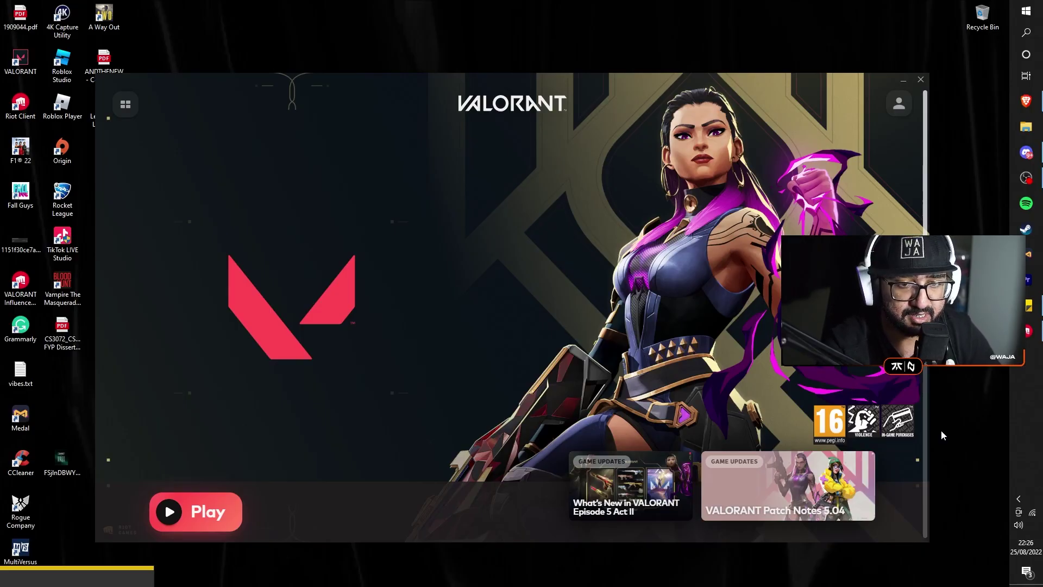
- Launch Task Manager from the Win+X menu over the VALORANT launcher and expand it to full details
{"action": "left_click_drag", "start_coordinate": [515, 77], "coordinate": [509, 79]}
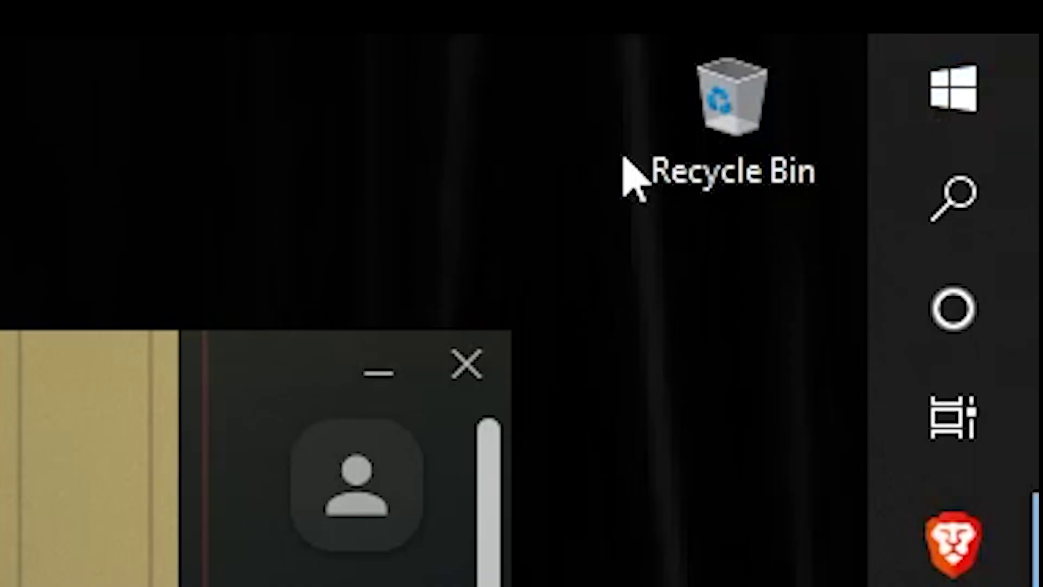
{"action": "key", "text": "super+x"}
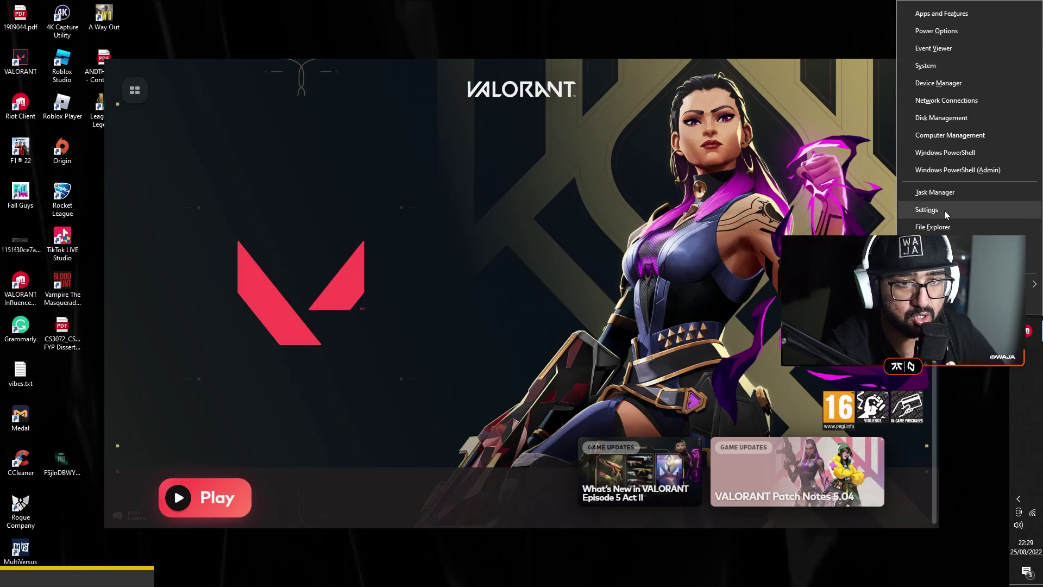
{"action": "left_click", "coordinate": [943, 198]}
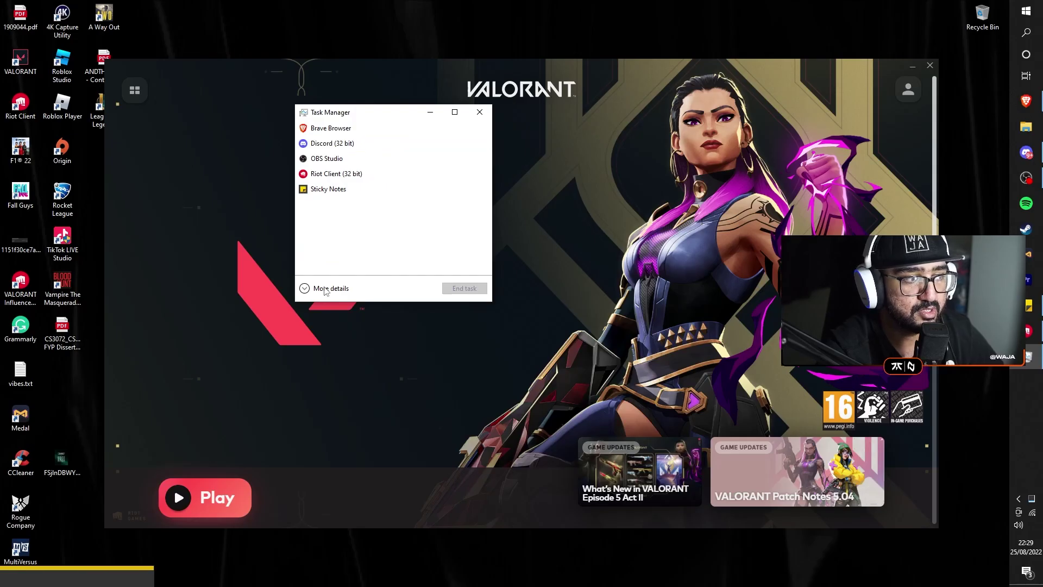
{"action": "left_click", "coordinate": [325, 289]}
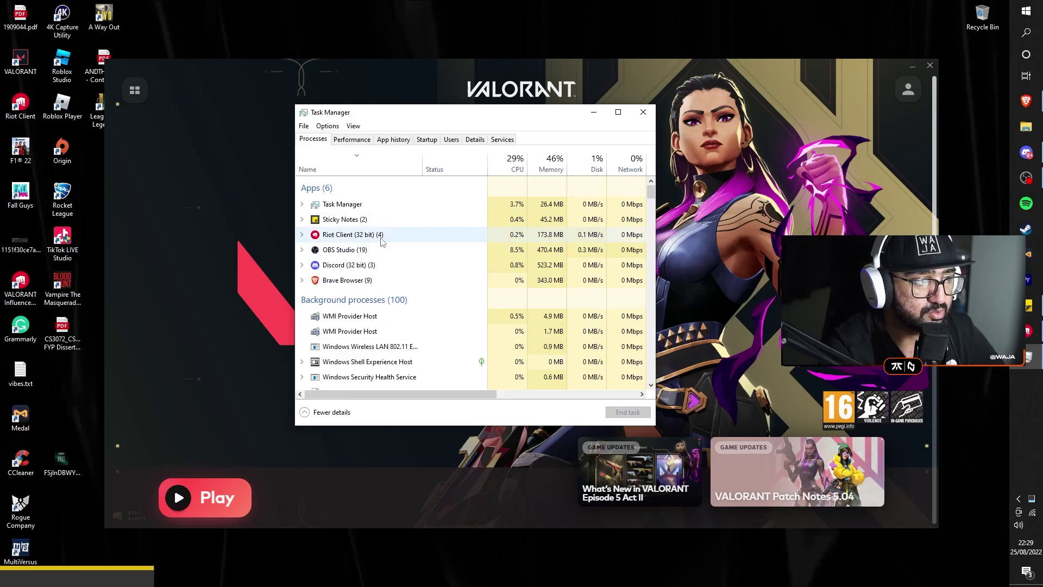
- Browse the Processes list, selecting Discord and expanding then collapsing Brave Browser's nine subprocesses
{"action": "left_click", "coordinate": [346, 280]}
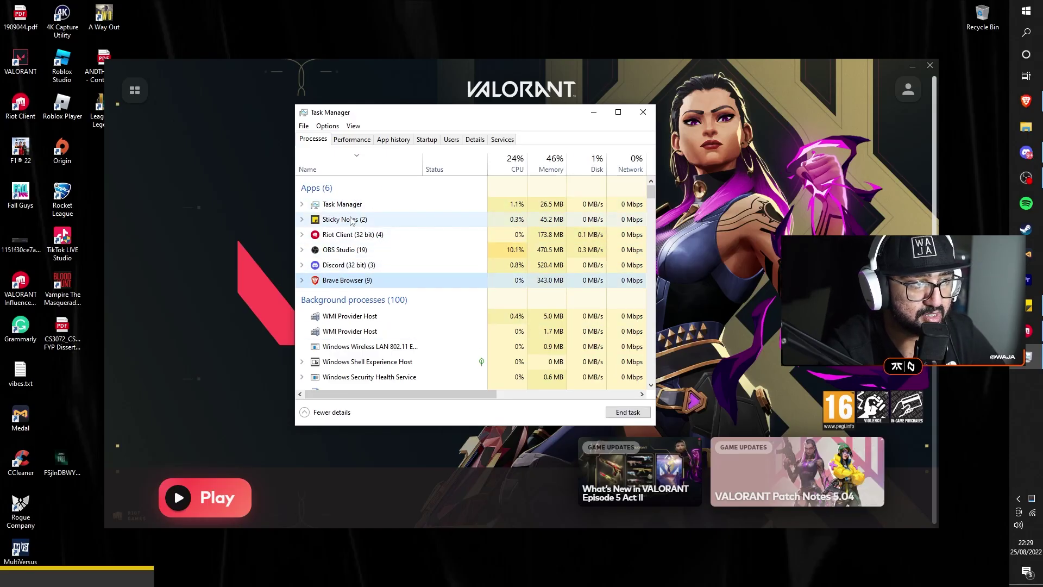
{"action": "left_click", "coordinate": [358, 265]}
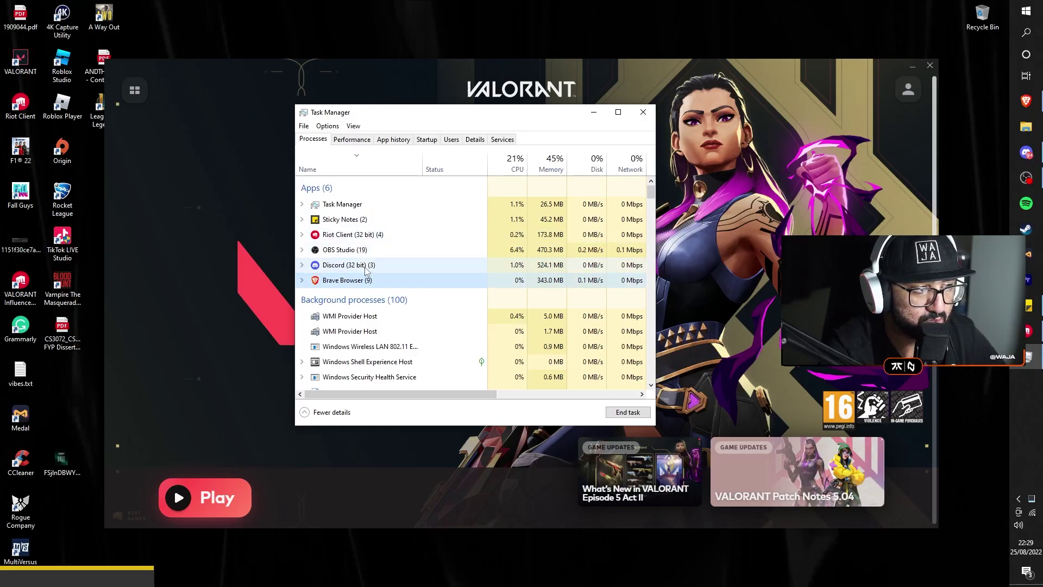
{"action": "left_click", "coordinate": [424, 279]}
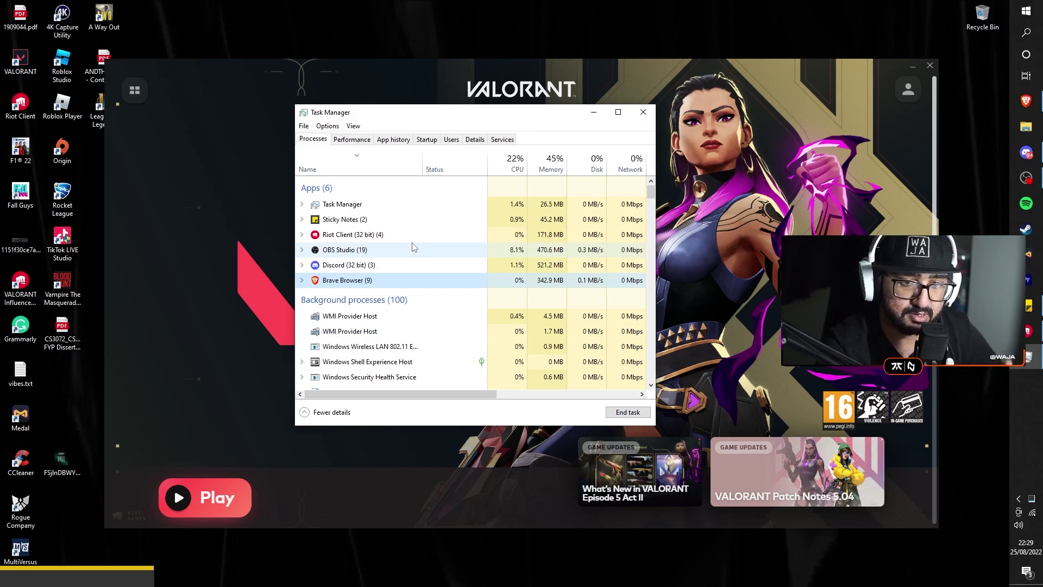
{"action": "left_click", "coordinate": [302, 280]}
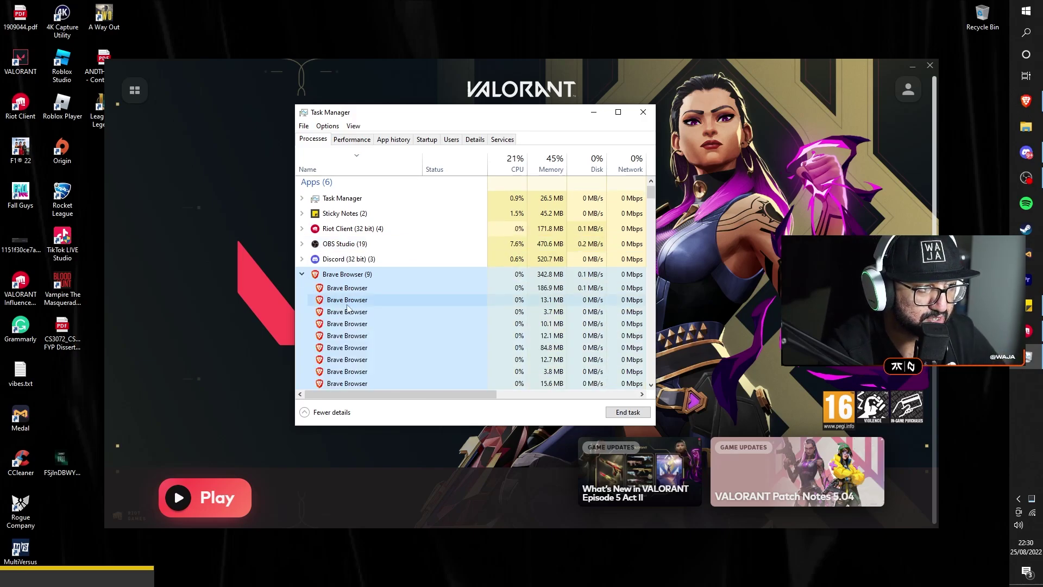
{"action": "left_click", "coordinate": [303, 274]}
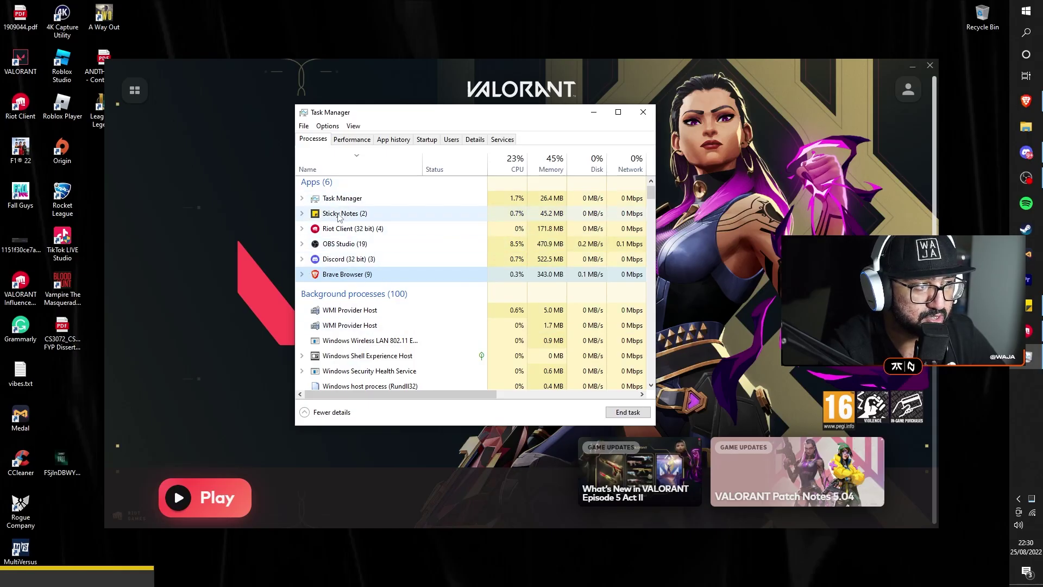
- In the Details tab, bring up the priority options for RiotClientServices.exe
{"action": "left_click", "coordinate": [475, 140]}
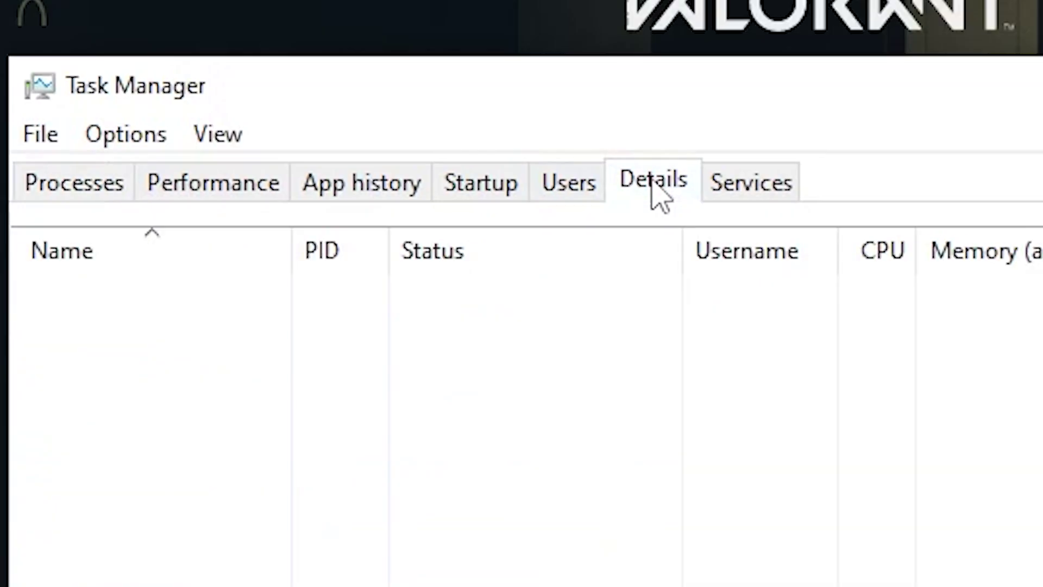
{"action": "scroll", "coordinate": [336, 222], "scroll_direction": "down", "scroll_amount": 3}
{"action": "scroll", "coordinate": [337, 222], "scroll_direction": "down", "scroll_amount": 5}
{"action": "scroll", "coordinate": [347, 228], "scroll_direction": "down", "scroll_amount": 5}
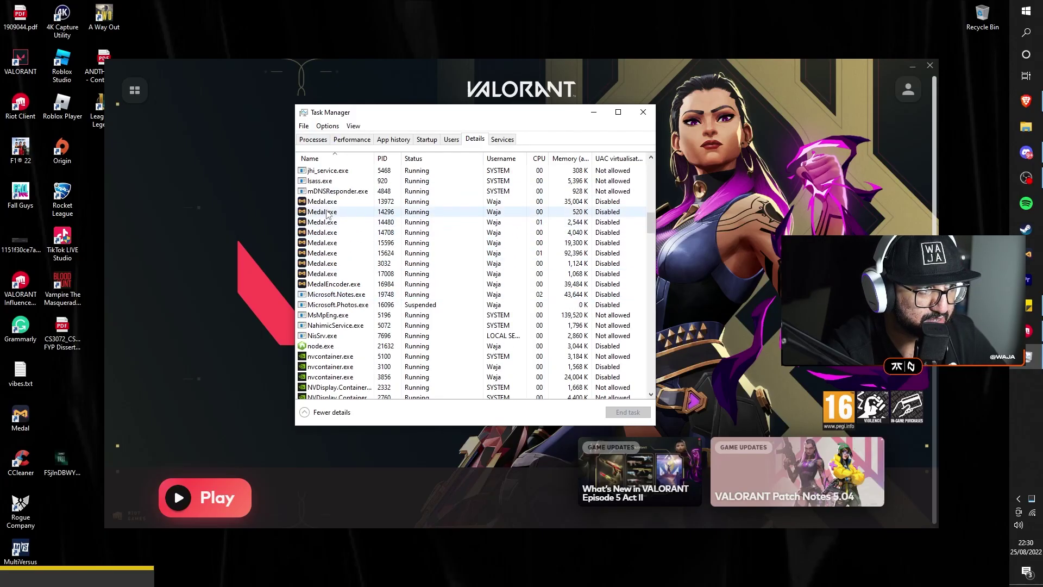
{"action": "scroll", "coordinate": [355, 237], "scroll_direction": "down", "scroll_amount": 5}
{"action": "scroll", "coordinate": [354, 237], "scroll_direction": "down", "scroll_amount": 3}
{"action": "scroll", "coordinate": [350, 240], "scroll_direction": "down", "scroll_amount": 3}
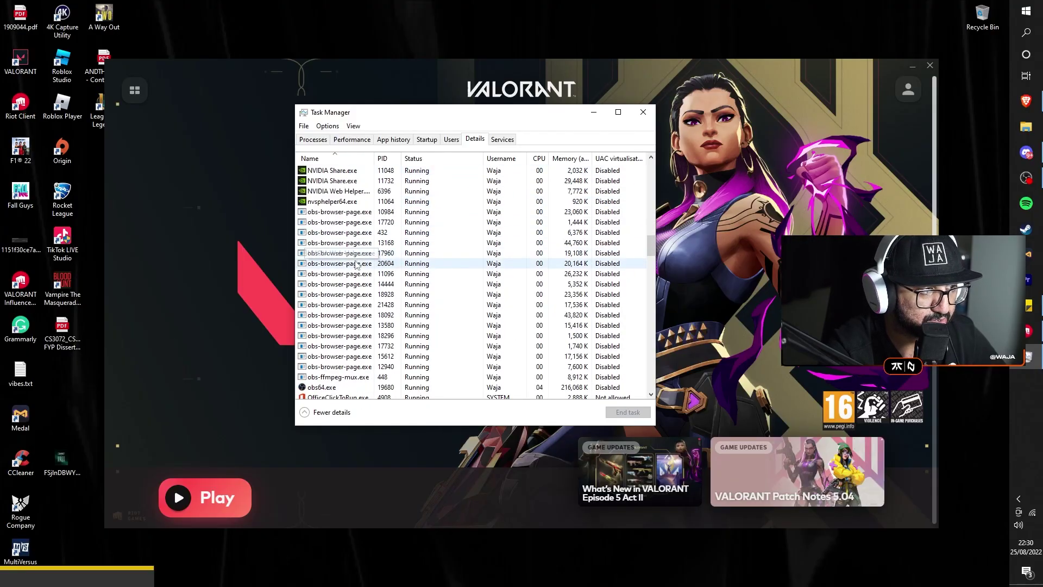
{"action": "scroll", "coordinate": [342, 245], "scroll_direction": "down", "scroll_amount": 3}
{"action": "scroll", "coordinate": [330, 252], "scroll_direction": "down", "scroll_amount": 3}
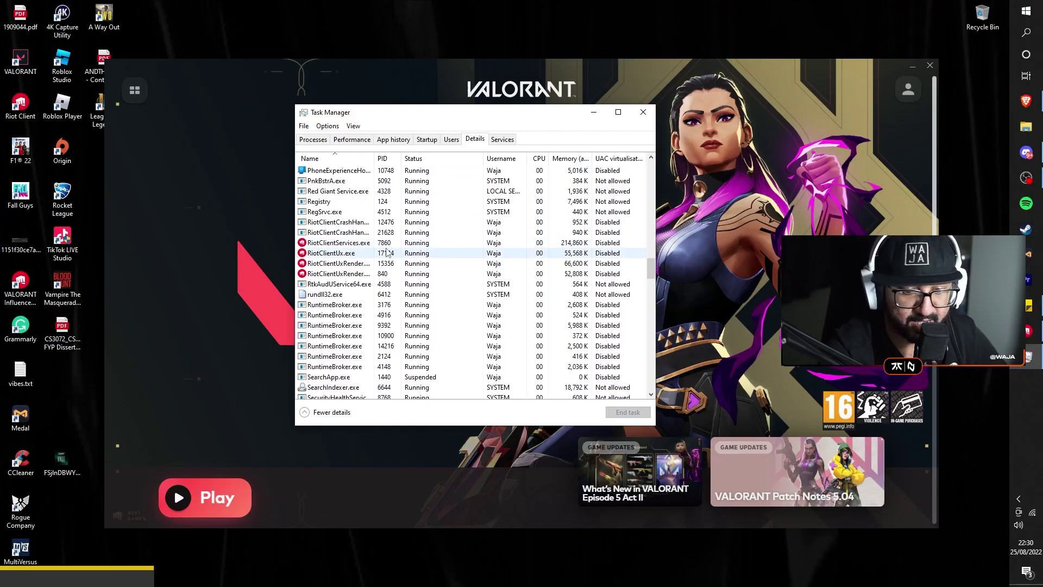
{"action": "left_click", "coordinate": [334, 245]}
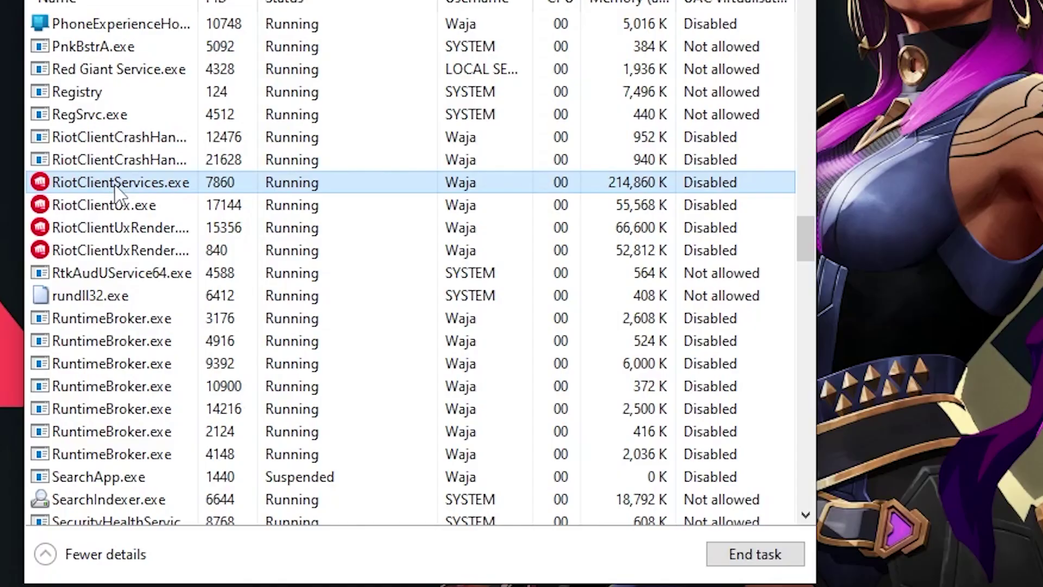
{"action": "right_click", "coordinate": [333, 245]}
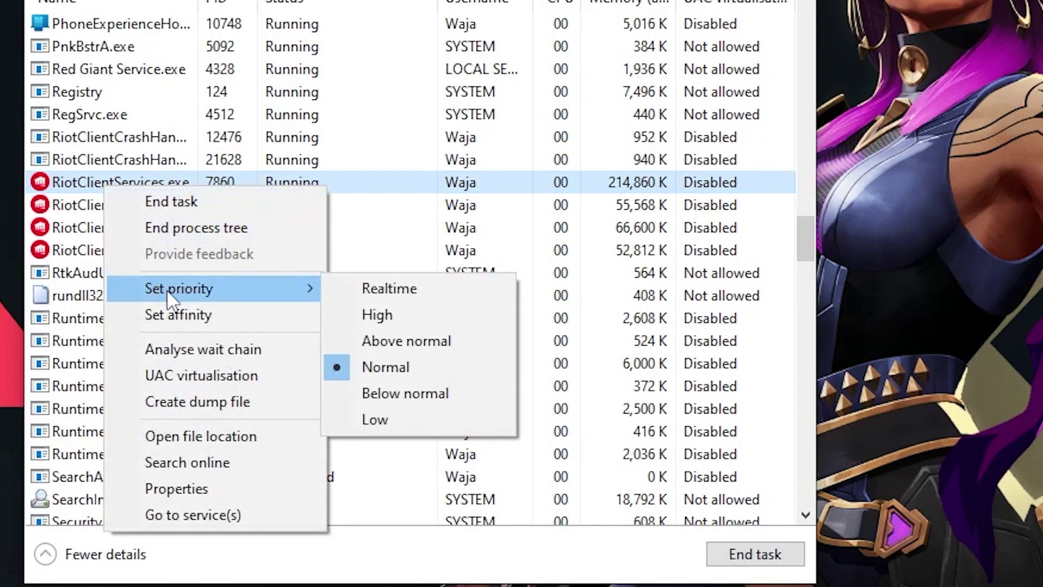
{"action": "mouse_move", "coordinate": [179, 289]}
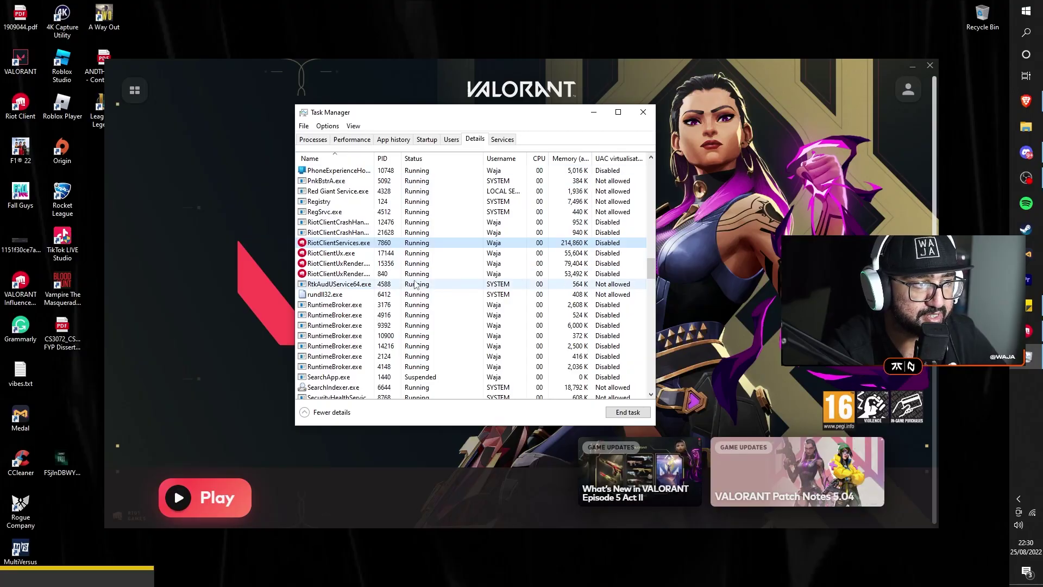
{"action": "left_click", "coordinate": [244, 455]}
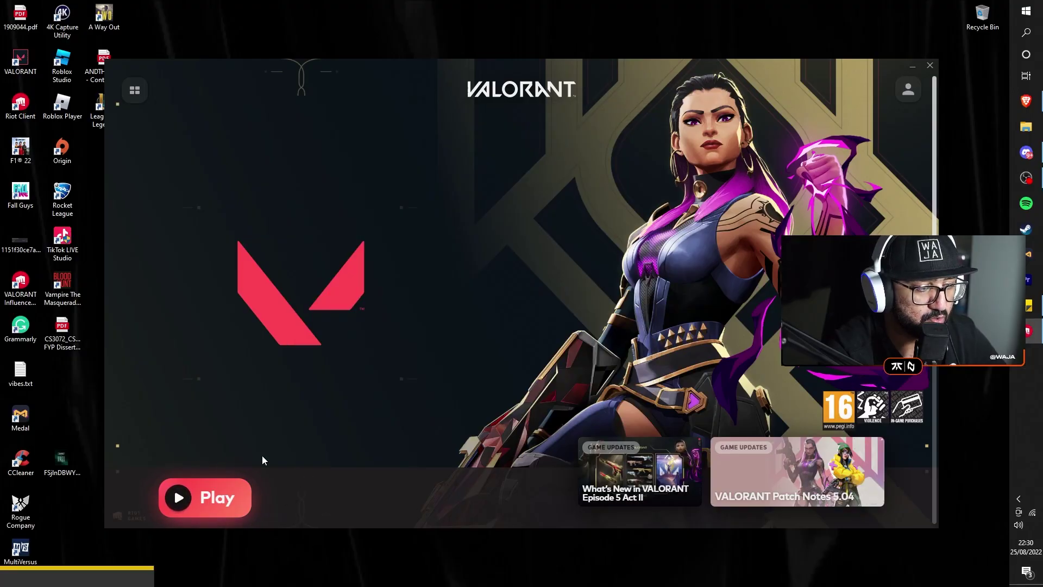